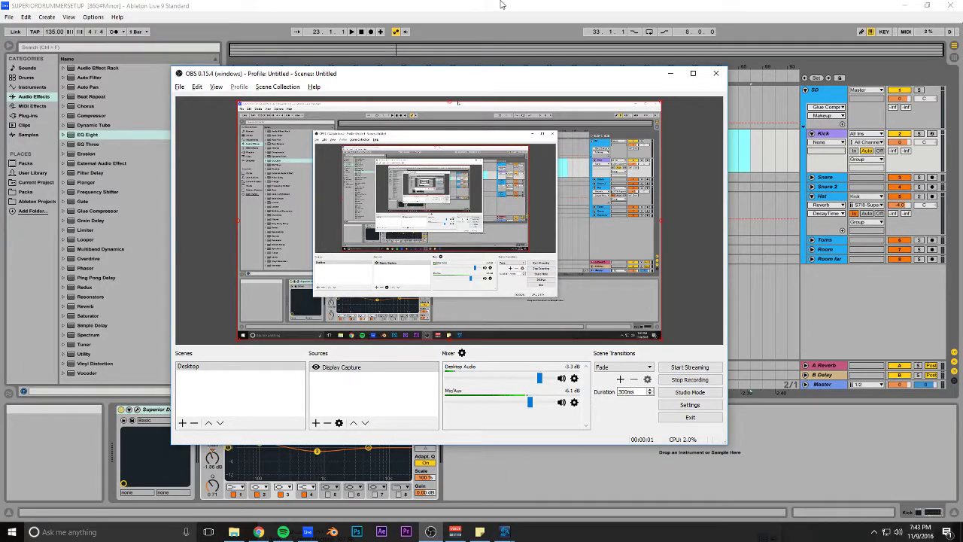
Step: Bring Ableton forward and set the insert mark to 1.1.1 at the start of the Kick lane
{"action": "left_click", "coordinate": [491, 4]}
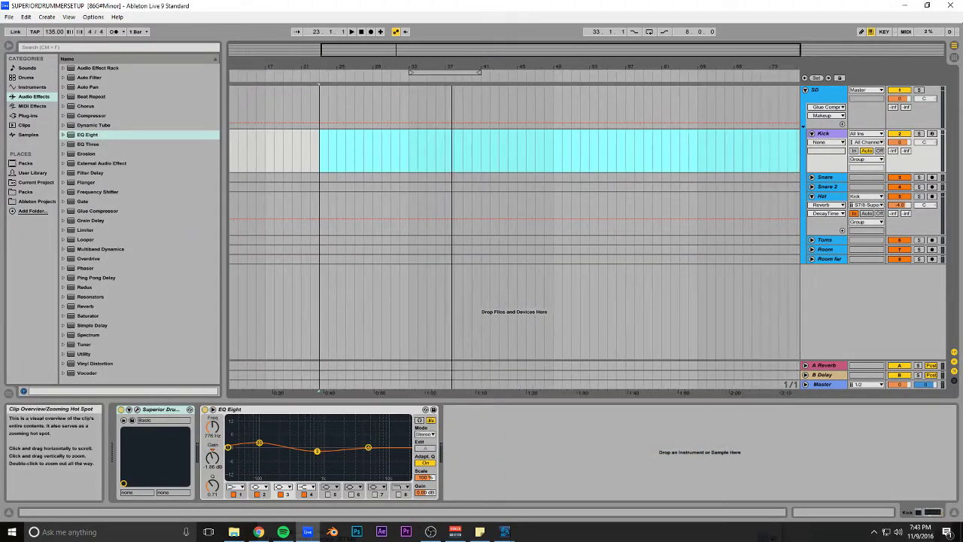
{"action": "left_click", "coordinate": [363, 147]}
{"action": "left_click", "coordinate": [232, 155]}
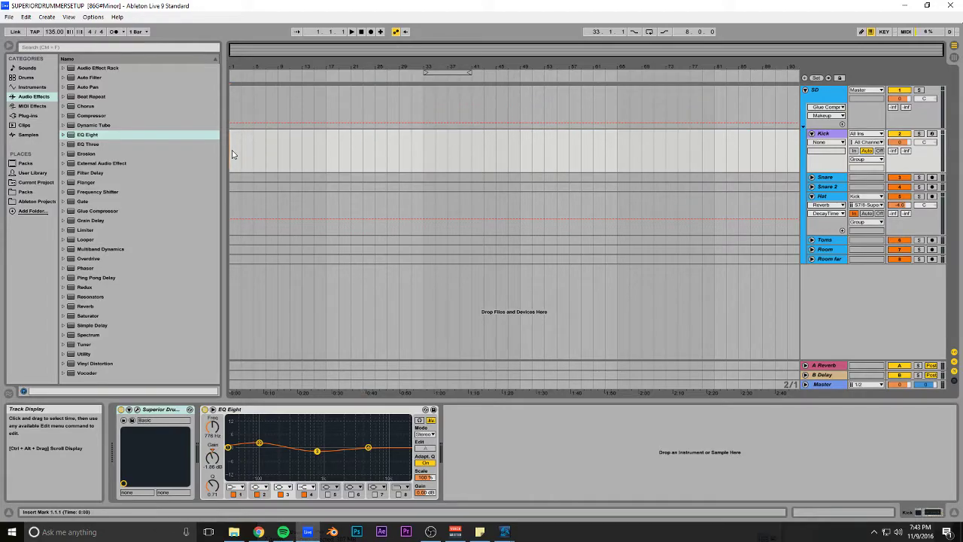
Step: Open Superior Drummer on Kick and reposition its plug-in window toward the centre of the screen
{"action": "left_click", "coordinate": [189, 408]}
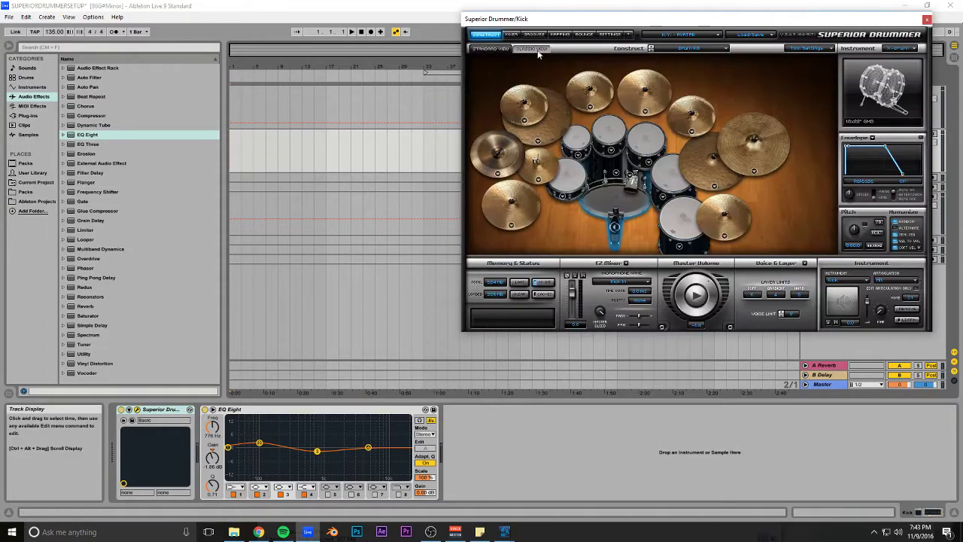
{"action": "left_click_drag", "start_coordinate": [604, 12], "coordinate": [381, 81]}
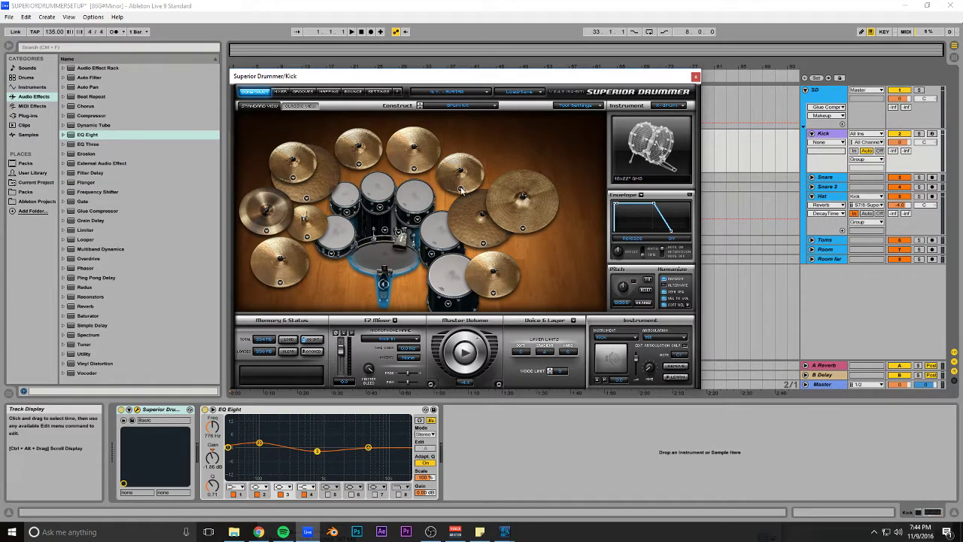
{"action": "left_click_drag", "start_coordinate": [447, 78], "coordinate": [539, 97]}
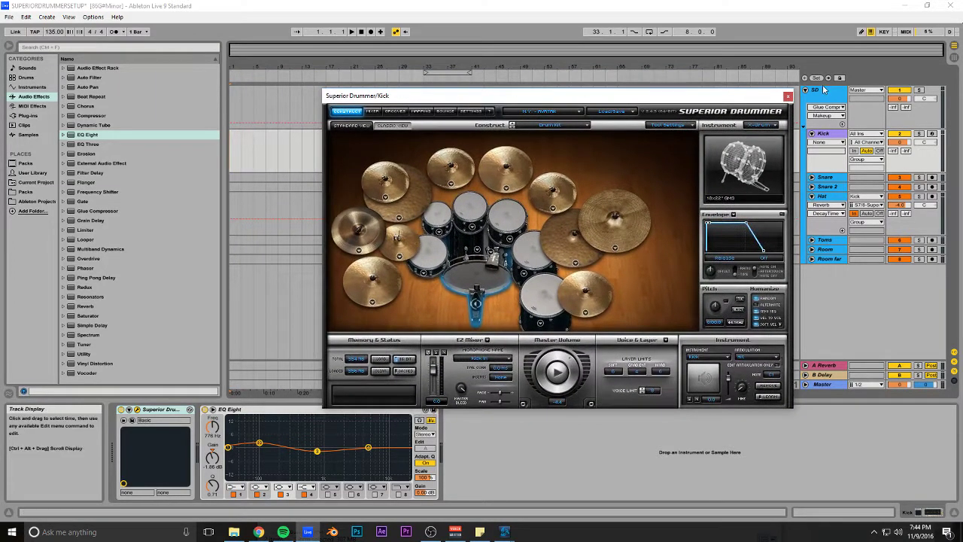
{"action": "key", "text": "ctrl+alt+p"}
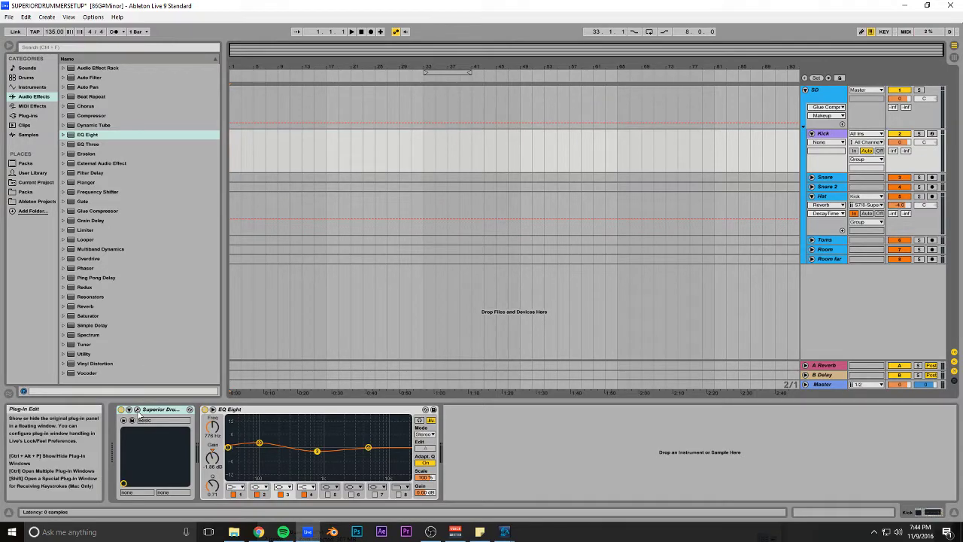
{"action": "key", "text": "ctrl+alt+p"}
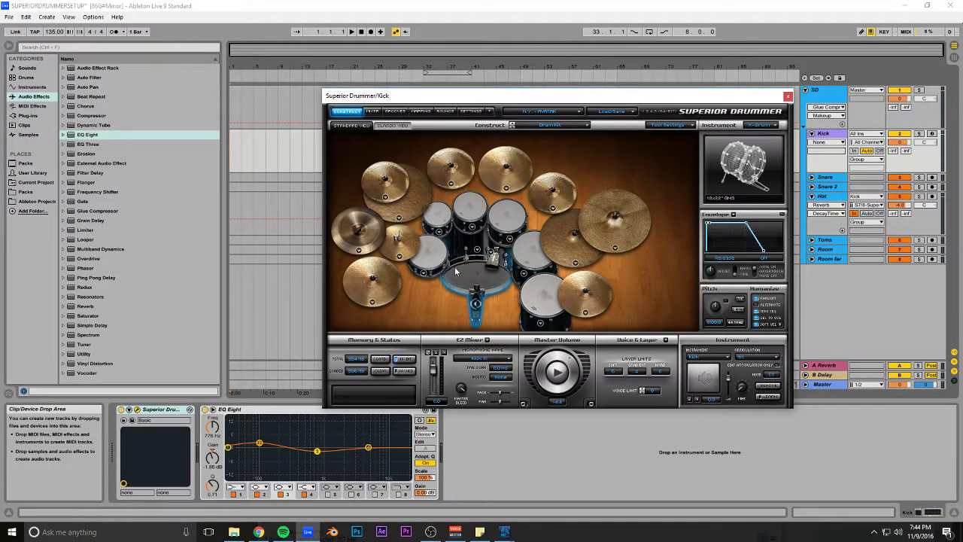
Step: Browse Superior Drummer's mixer channel strips, then close the plug-in window
{"action": "left_click", "coordinate": [373, 112]}
{"action": "left_click_drag", "start_coordinate": [446, 331], "coordinate": [414, 331]}
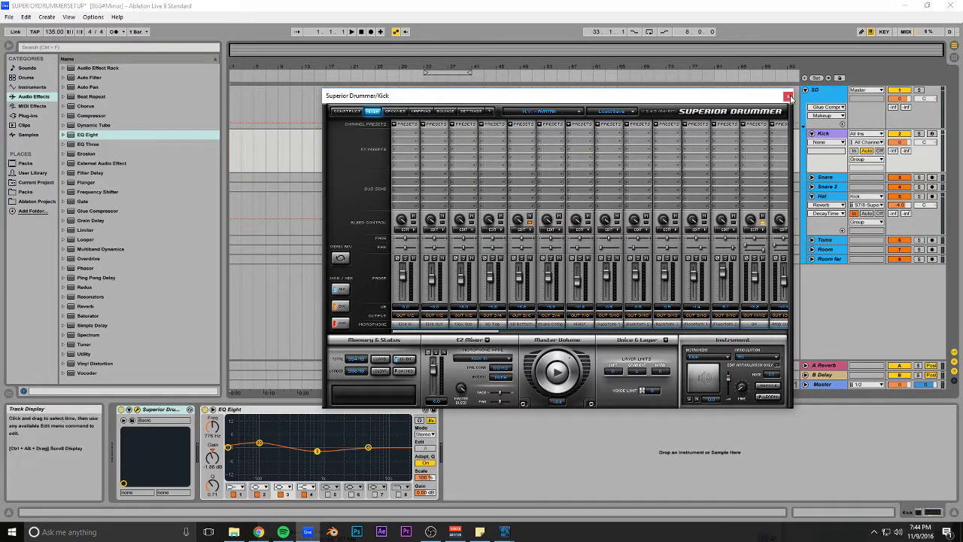
{"action": "left_click", "coordinate": [788, 96]}
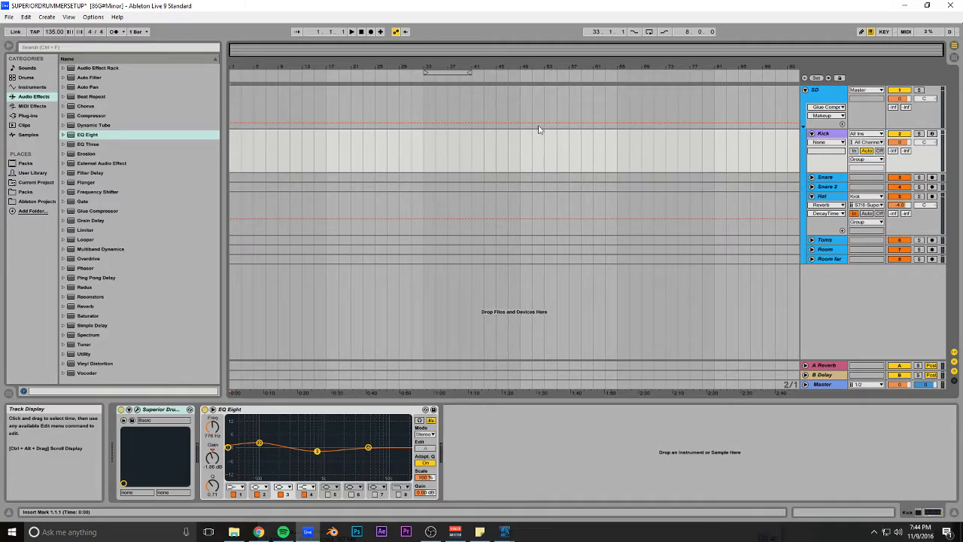
Step: Move the loop brace from bars 33–41 to bars 1–9, then select and clear that range on Kick
{"action": "left_click_drag", "start_coordinate": [426, 72], "coordinate": [286, 74]}
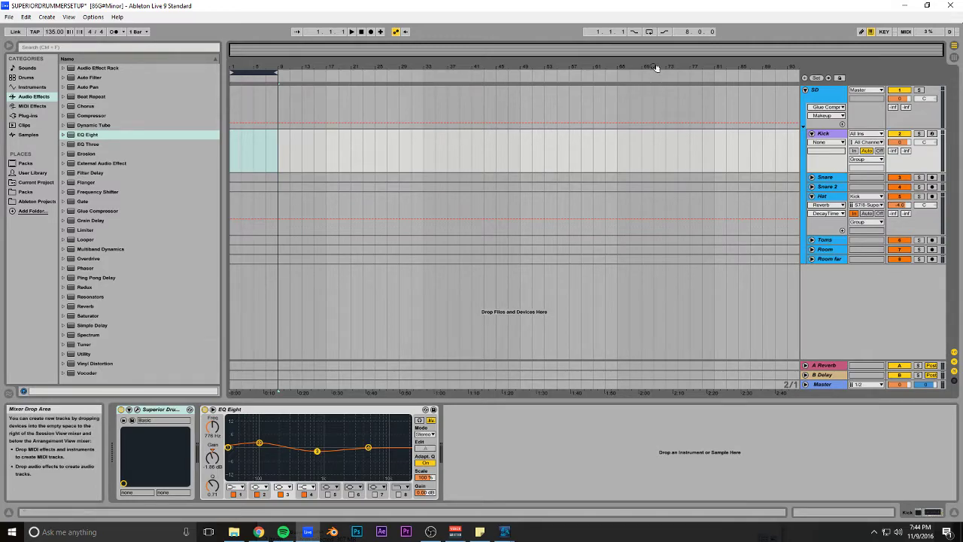
{"action": "left_click", "coordinate": [533, 142]}
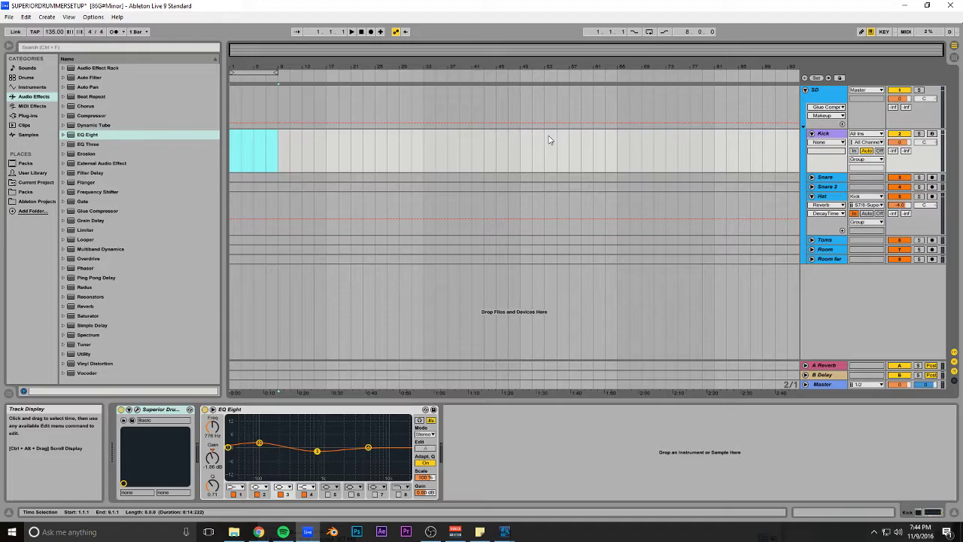
{"action": "left_click", "coordinate": [241, 156]}
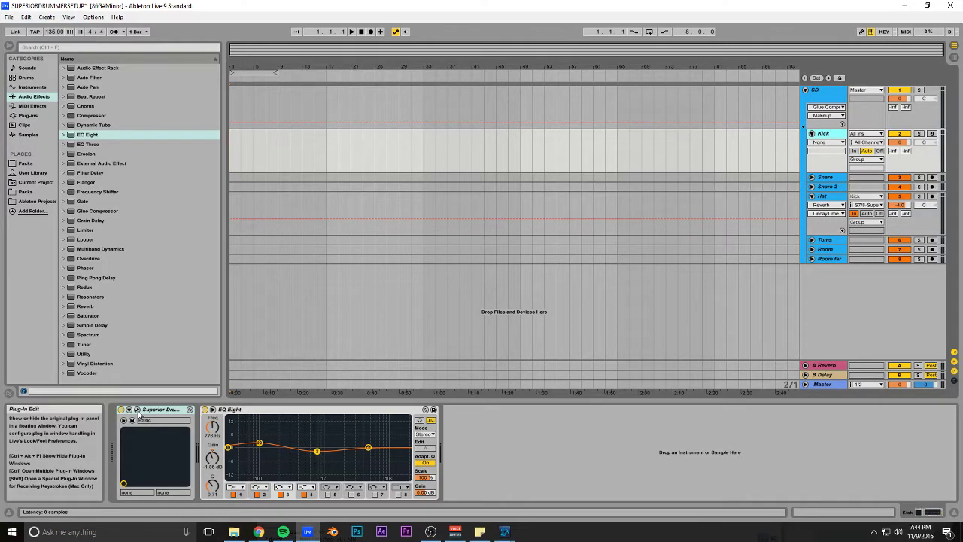
Step: Reopen Superior Drummer on Kick, shift its window left, and switch from Construct to the Mixer page
{"action": "left_click", "coordinate": [189, 409]}
{"action": "left_click_drag", "start_coordinate": [477, 94], "coordinate": [347, 98]}
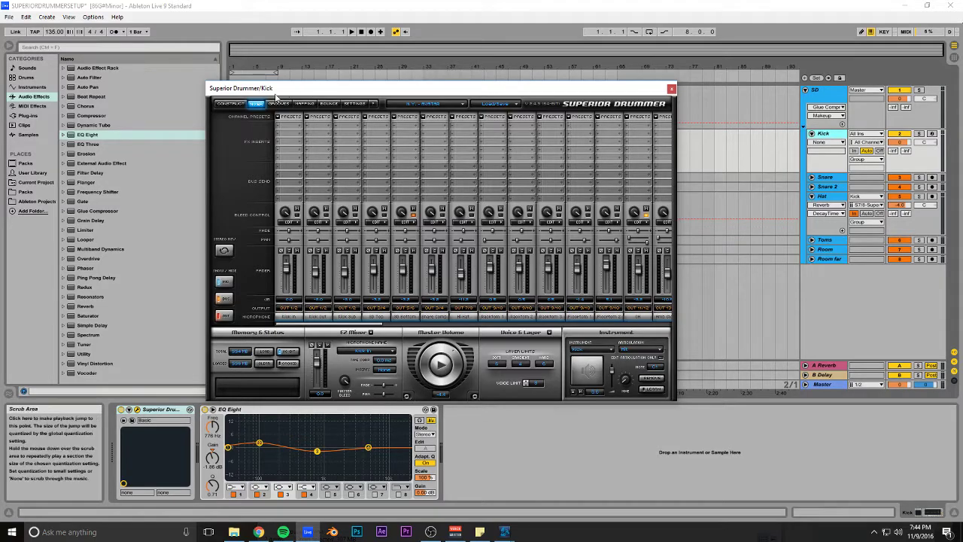
{"action": "left_click", "coordinate": [230, 105]}
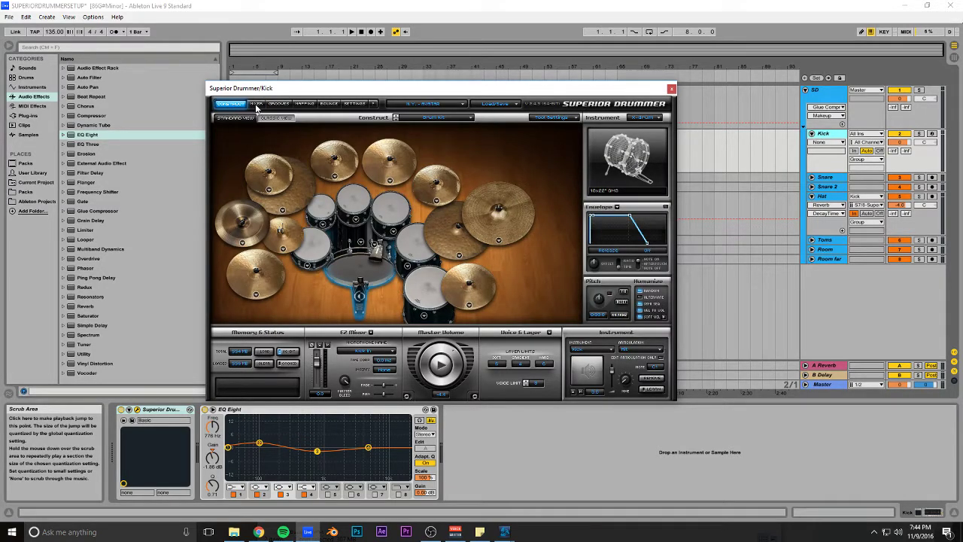
{"action": "left_click", "coordinate": [256, 105]}
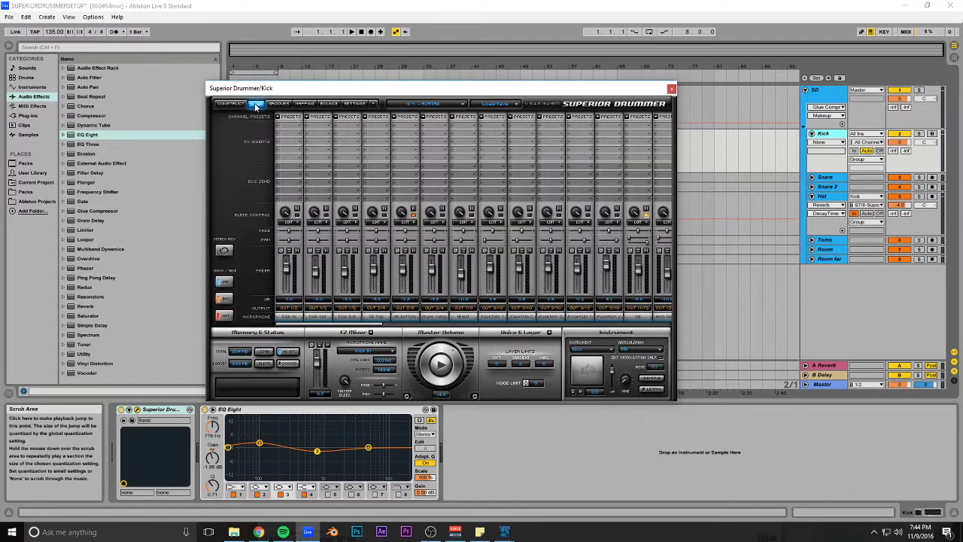
Step: Check the first mixer channel's Output menu, leaving it on Out 1/2
{"action": "left_click", "coordinate": [286, 309]}
{"action": "left_click", "coordinate": [288, 309]}
{"action": "left_click", "coordinate": [288, 308]}
{"action": "left_click", "coordinate": [288, 309]}
{"action": "left_click", "coordinate": [288, 309]}
{"action": "left_click", "coordinate": [288, 310]}
Step: Close Superior Drummer, select the Kick track, and reopen its Superior Drummer window
{"action": "left_click", "coordinate": [671, 90]}
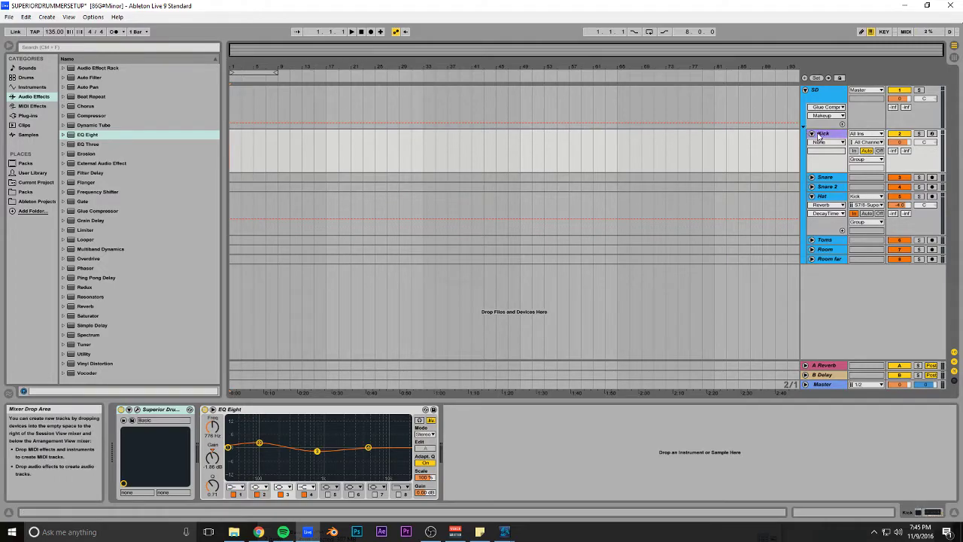
{"action": "left_click", "coordinate": [824, 135]}
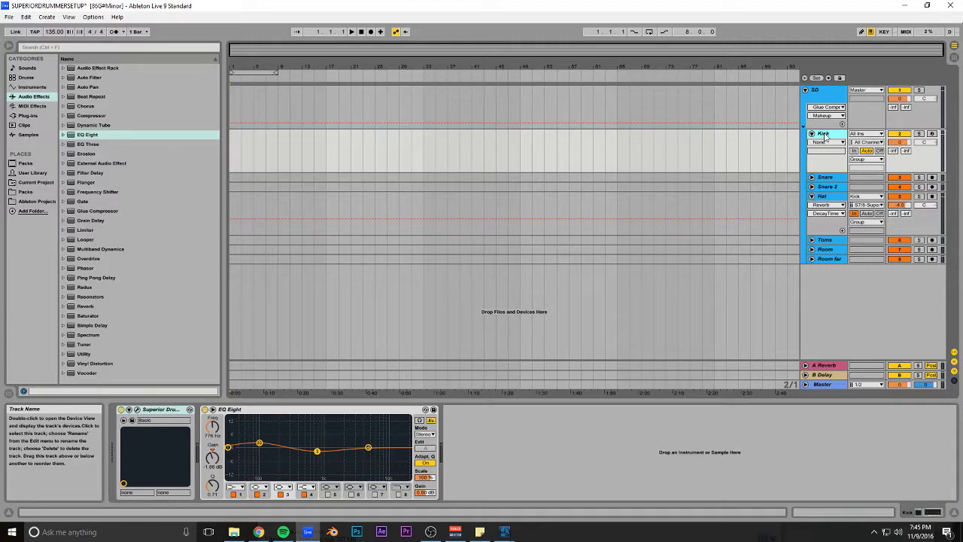
{"action": "left_click", "coordinate": [129, 409]}
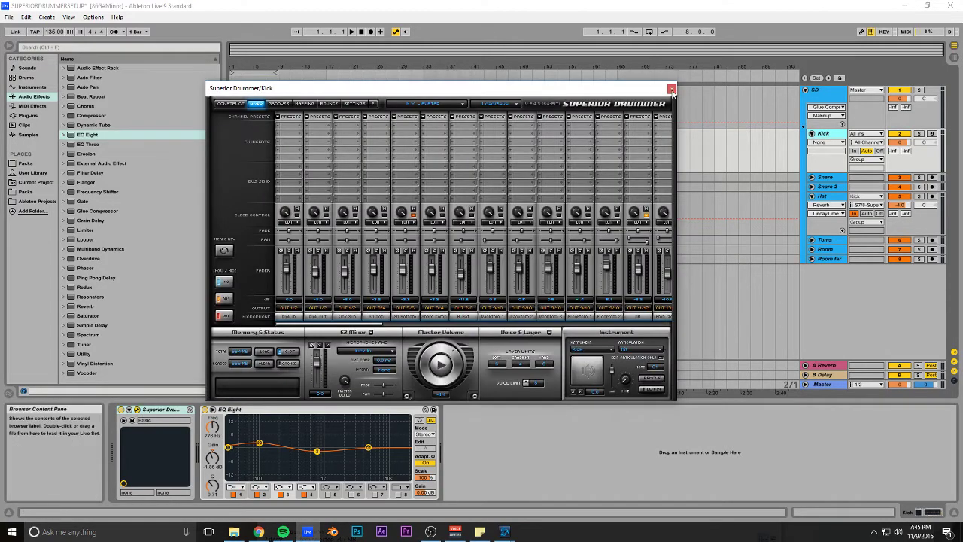
Step: Close the plug-in, unfold the Snare track, fold Hat, and select Snare within the SD group
{"action": "left_click", "coordinate": [671, 90]}
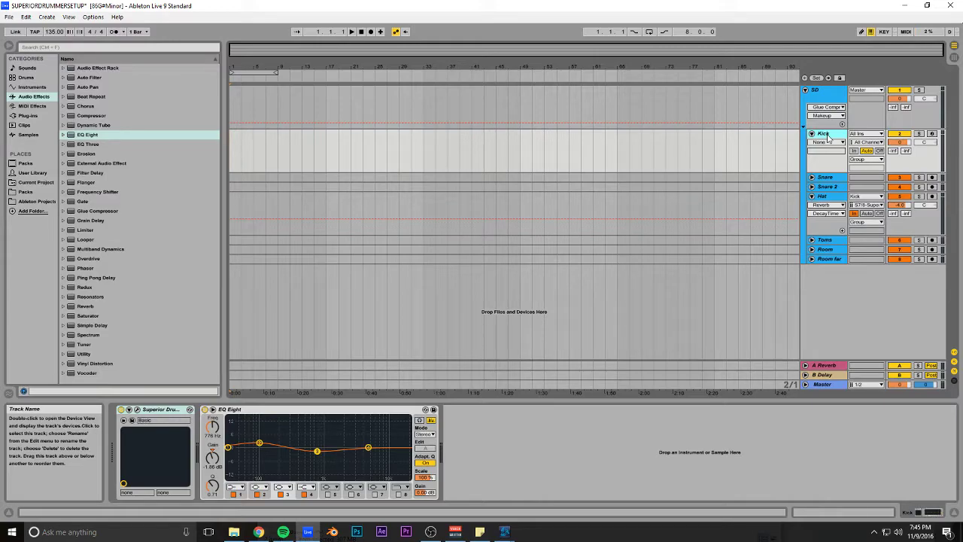
{"action": "left_click", "coordinate": [811, 177]}
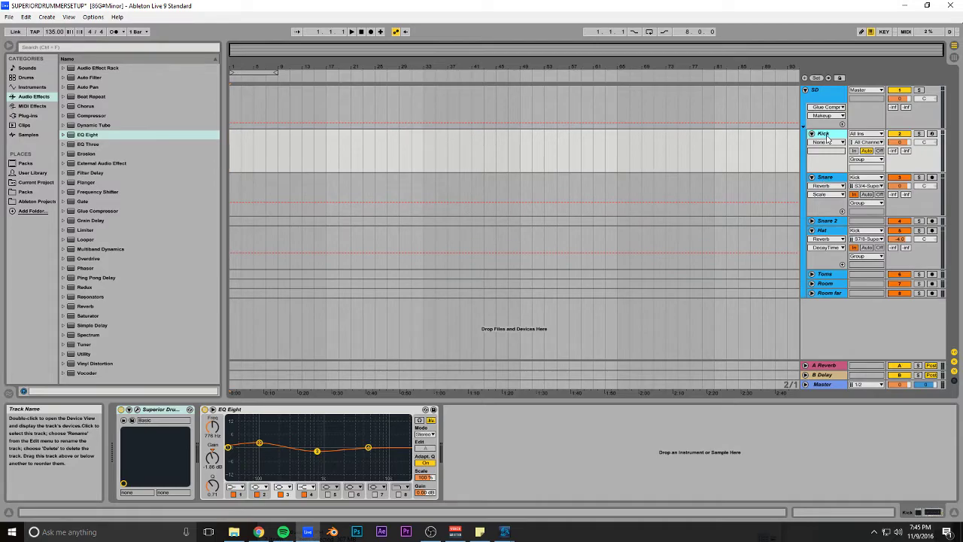
{"action": "left_click", "coordinate": [812, 230]}
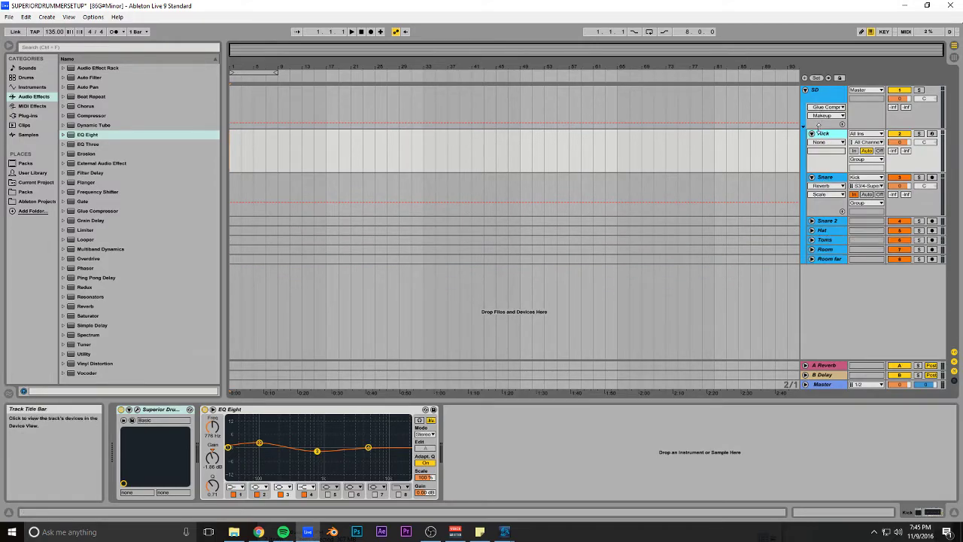
{"action": "left_click", "coordinate": [825, 180]}
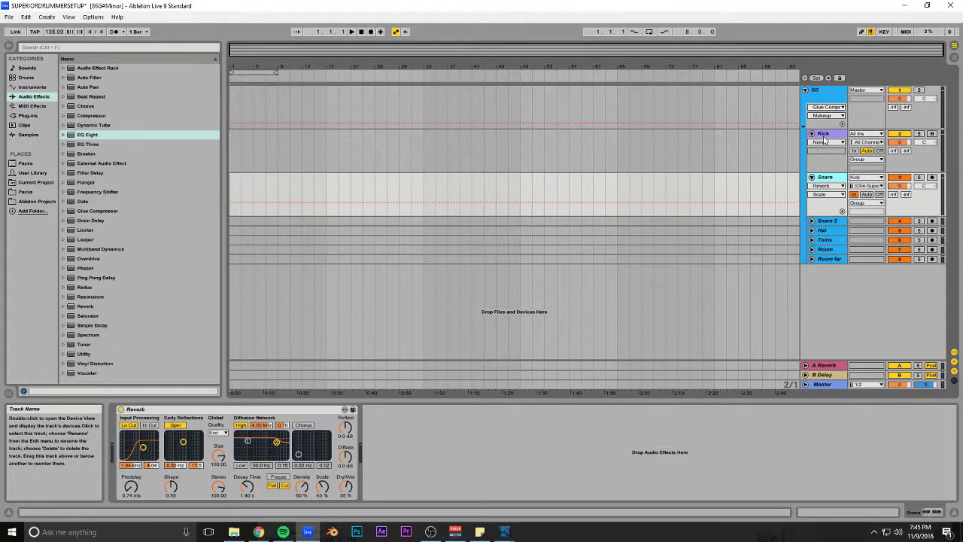
{"action": "left_click", "coordinate": [807, 92]}
{"action": "left_click", "coordinate": [805, 91]}
{"action": "left_click", "coordinate": [805, 90]}
{"action": "left_click", "coordinate": [826, 179]}
Step: Set Snare's input type to Kick and its input channel to S3/4-Superior Drummer
{"action": "left_click", "coordinate": [865, 177]}
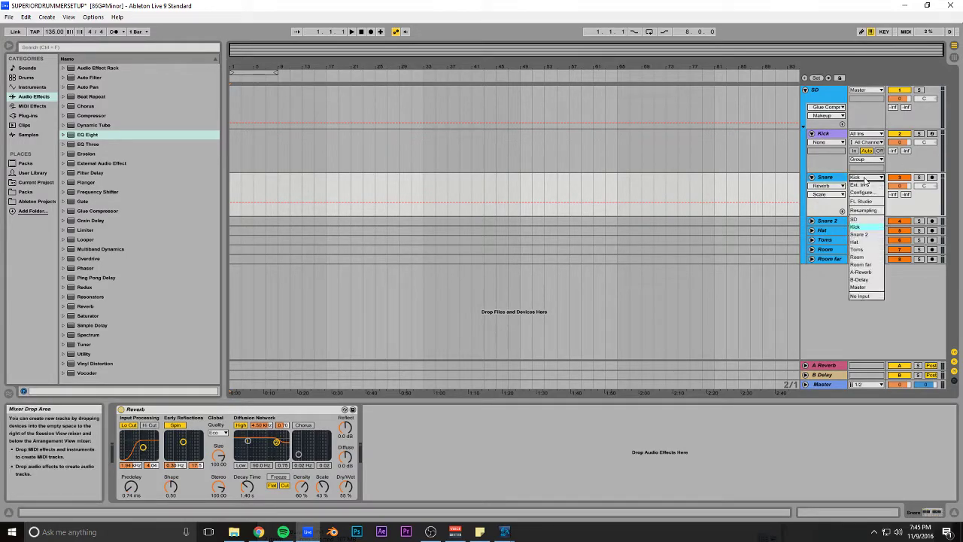
{"action": "left_click", "coordinate": [856, 227]}
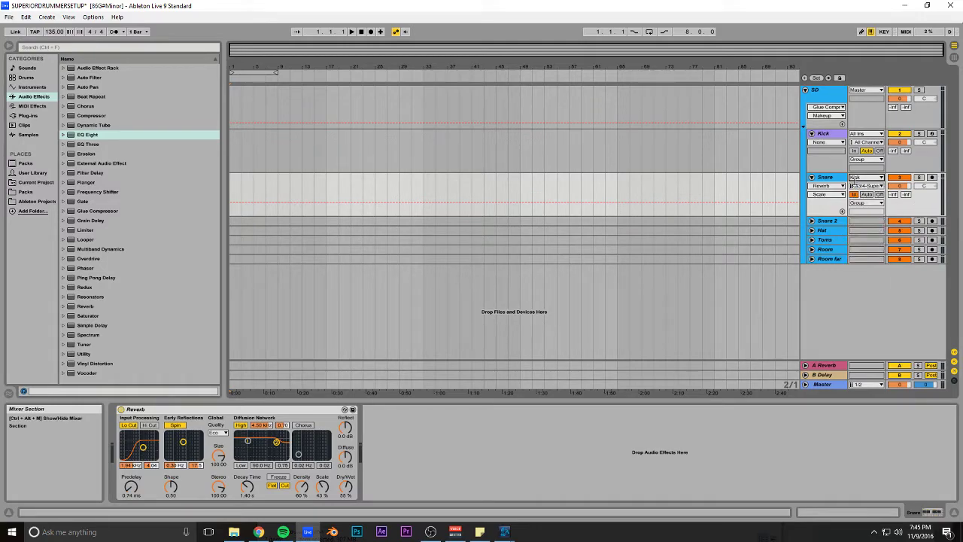
{"action": "left_click", "coordinate": [824, 134]}
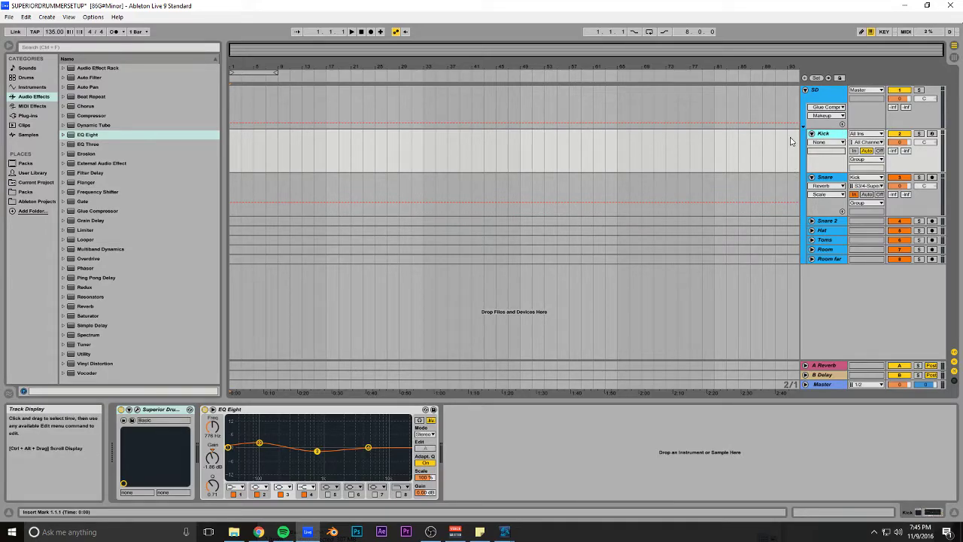
{"action": "left_click", "coordinate": [129, 409]}
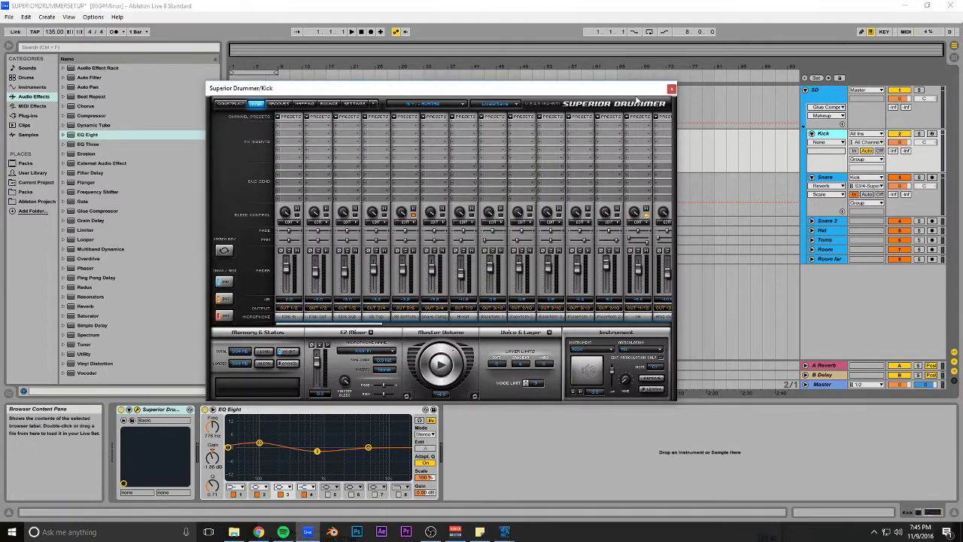
{"action": "left_click", "coordinate": [671, 89]}
{"action": "left_click", "coordinate": [867, 178]}
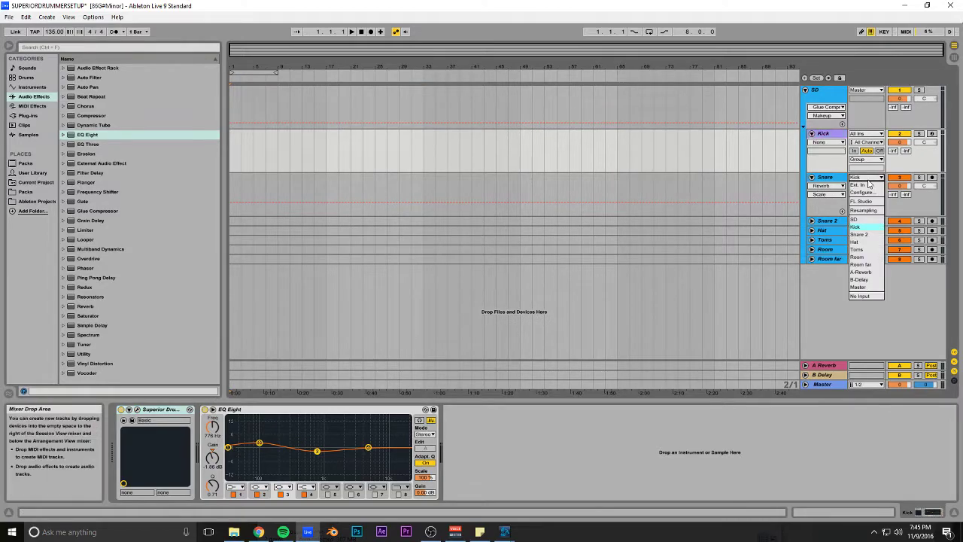
{"action": "left_click", "coordinate": [916, 212]}
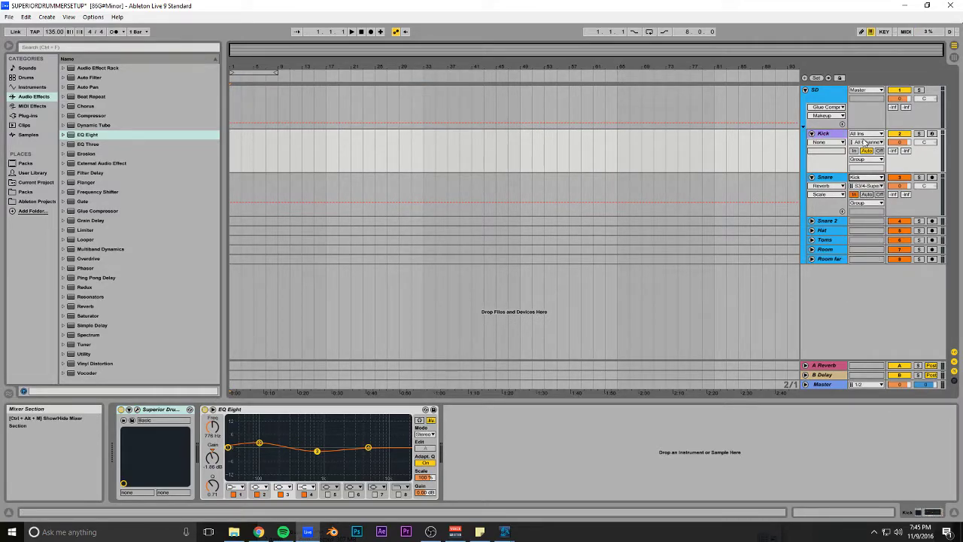
{"action": "left_click", "coordinate": [867, 185]}
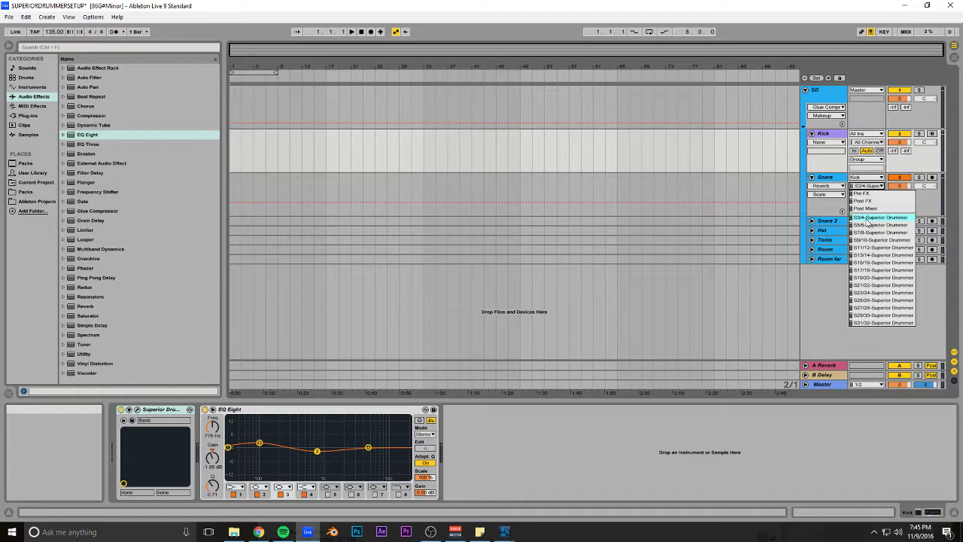
{"action": "left_click", "coordinate": [824, 209]}
{"action": "left_click", "coordinate": [823, 179]}
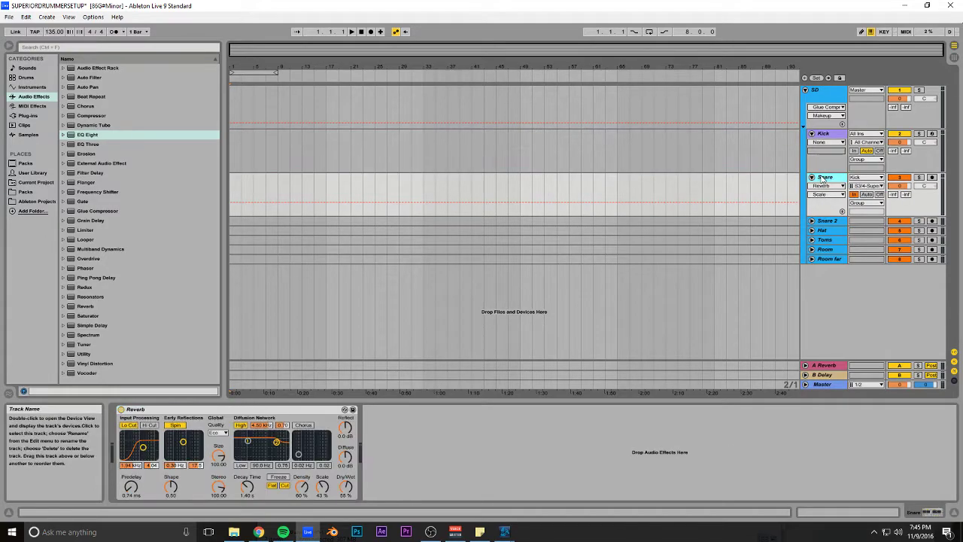
Step: Unfold Snare 2 and confirm its input channel is Kick's S5/6-Superior Drummer
{"action": "left_click", "coordinate": [811, 221]}
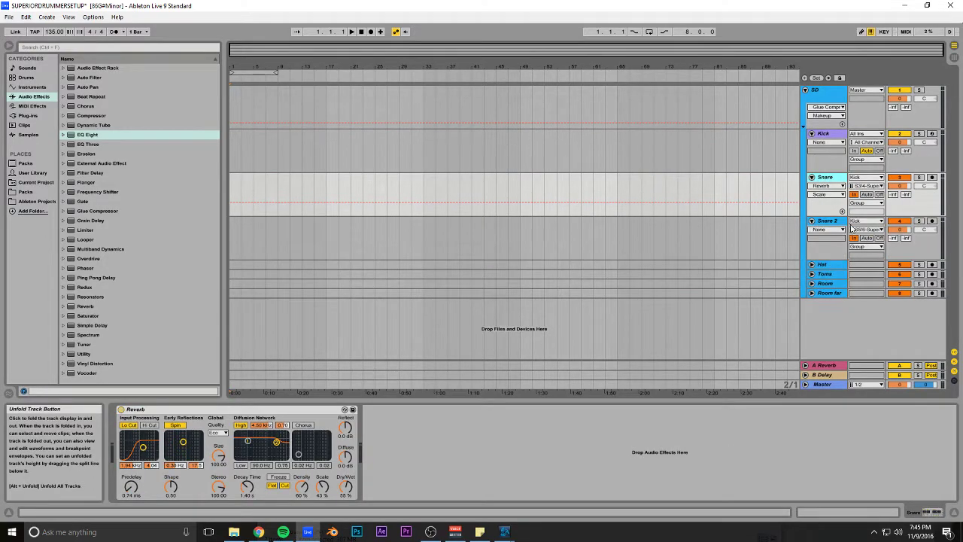
{"action": "left_click", "coordinate": [865, 220]}
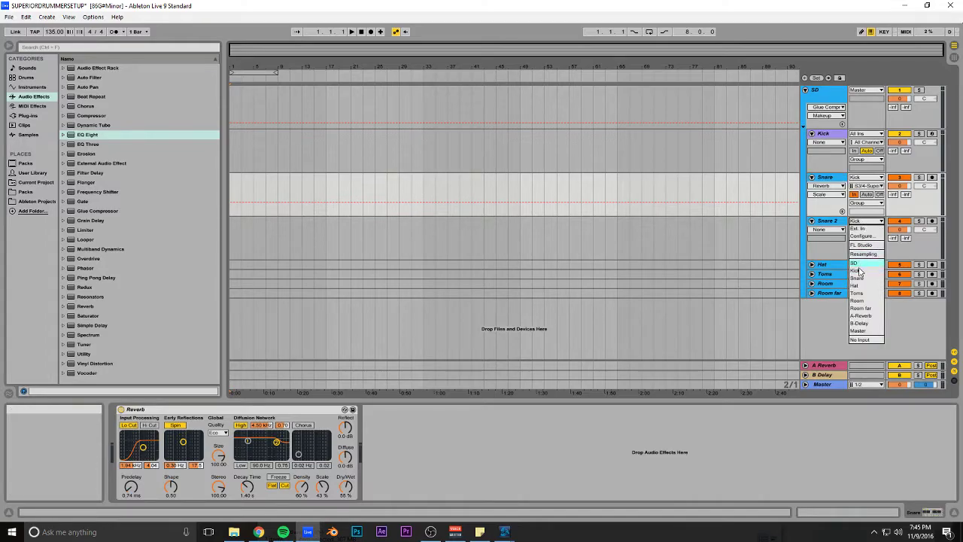
{"action": "key", "text": "Escape"}
{"action": "left_click", "coordinate": [865, 229]}
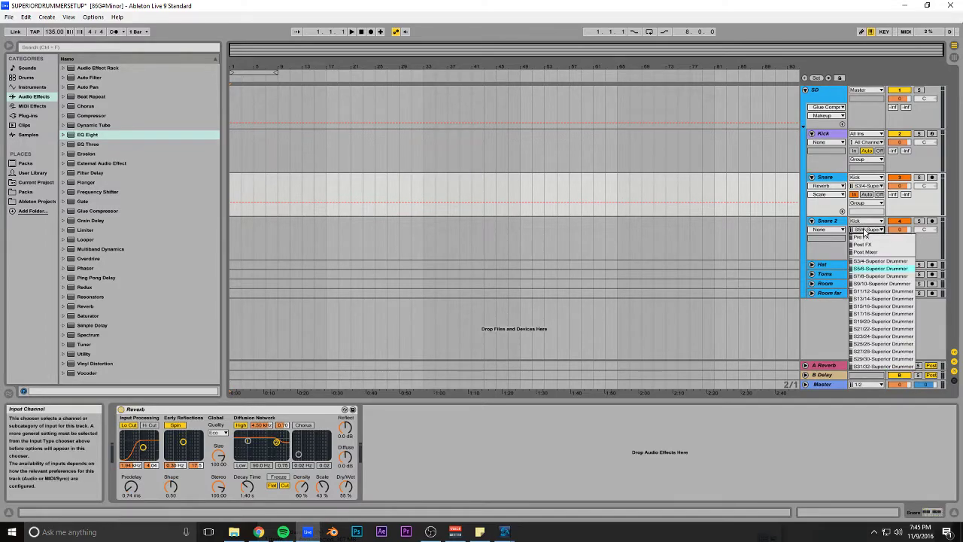
{"action": "left_click", "coordinate": [830, 256]}
Step: Unfold Hat and confirm its input channel is Kick's S7/8-Superior Drummer
{"action": "left_click", "coordinate": [812, 265]}
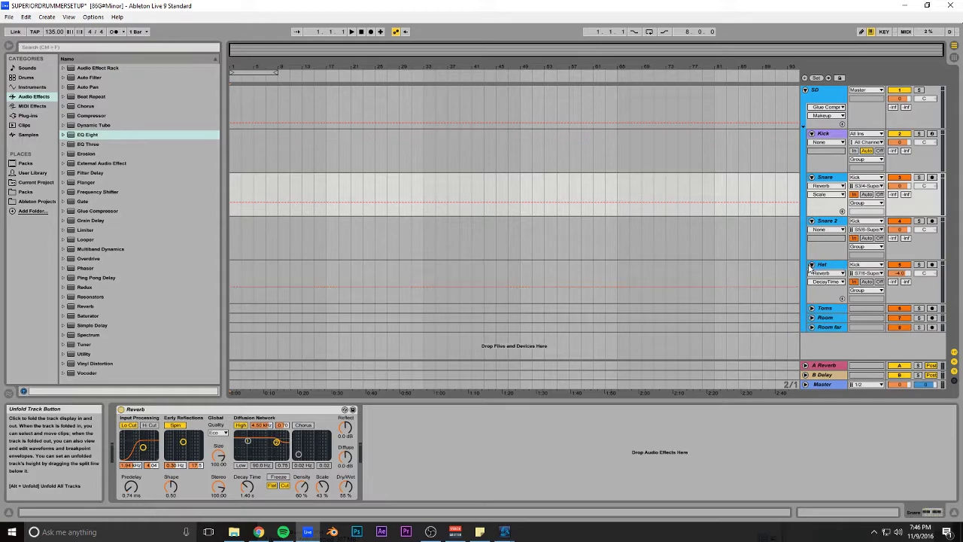
{"action": "left_click", "coordinate": [868, 272]}
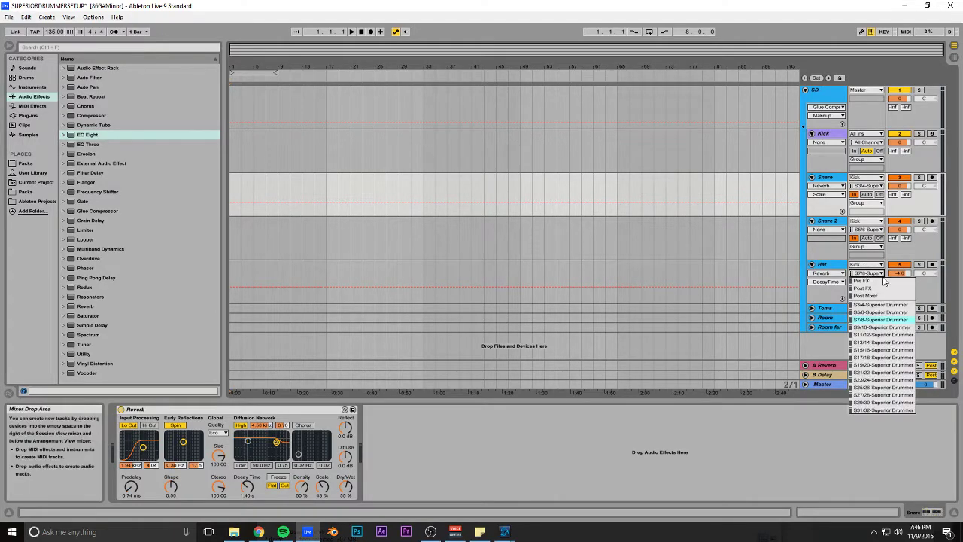
{"action": "left_click", "coordinate": [824, 295]}
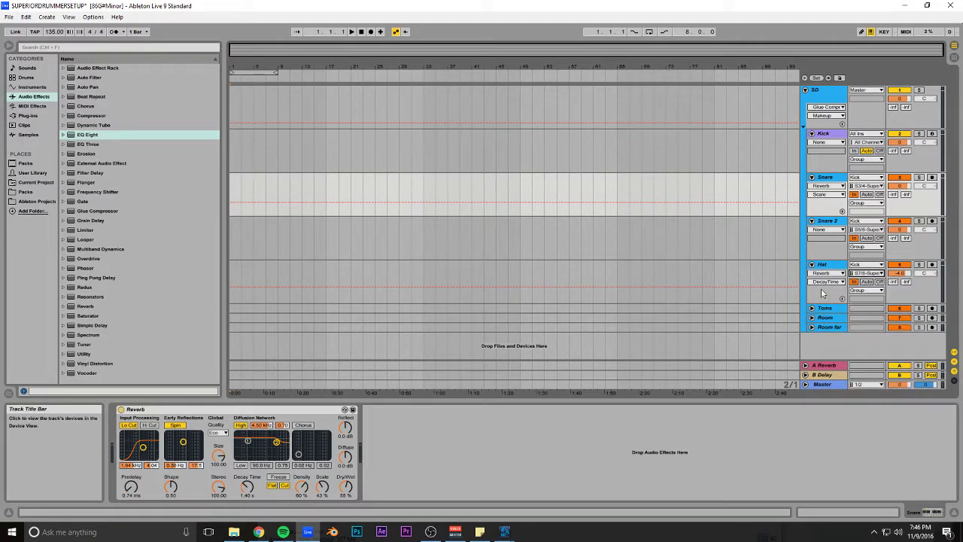
{"action": "left_click", "coordinate": [829, 133]}
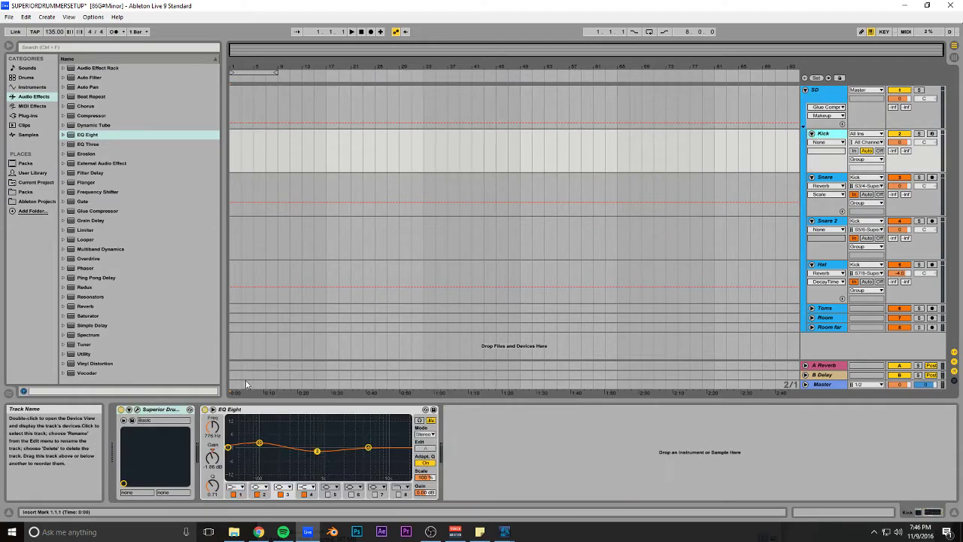
{"action": "left_click", "coordinate": [137, 409]}
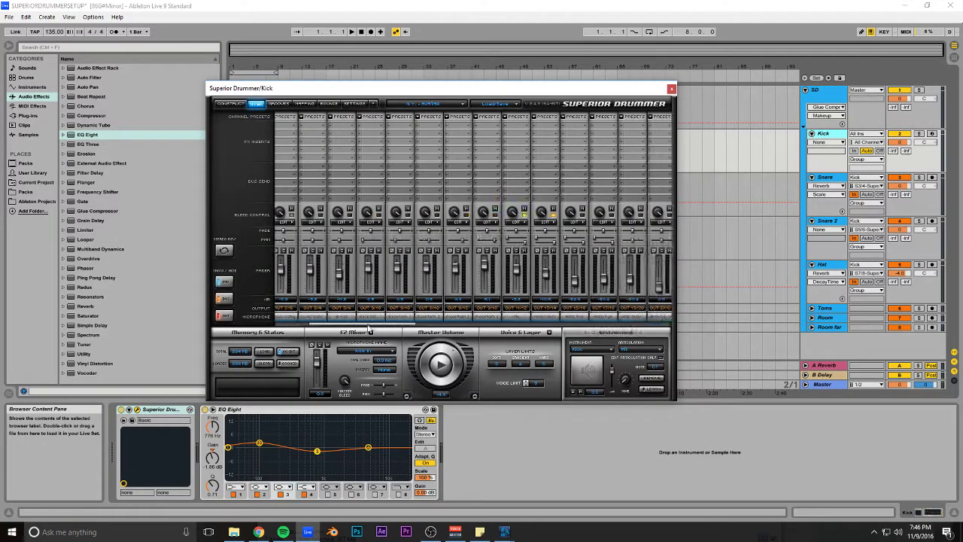
{"action": "left_click_drag", "start_coordinate": [371, 328], "coordinate": [391, 257]}
{"action": "left_click", "coordinate": [366, 314]}
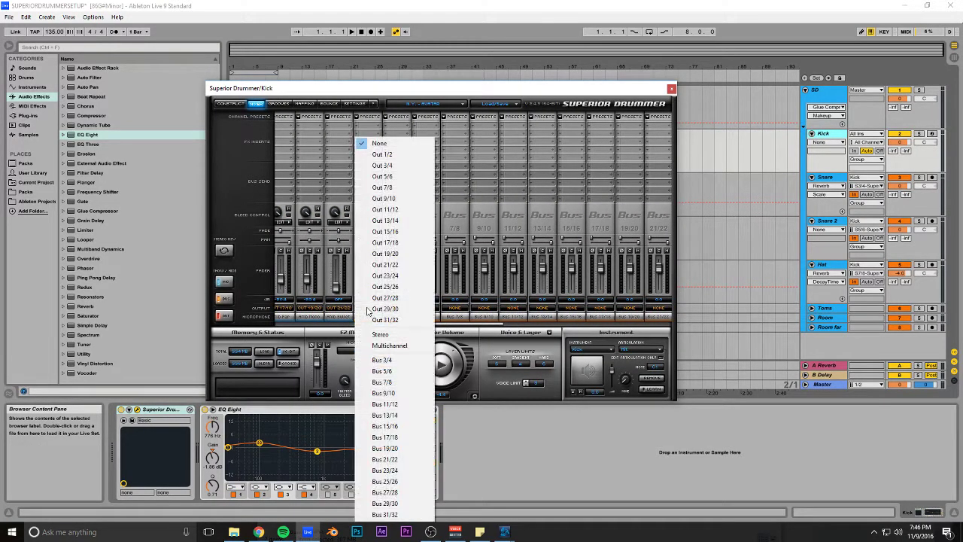
{"action": "left_click", "coordinate": [386, 92]}
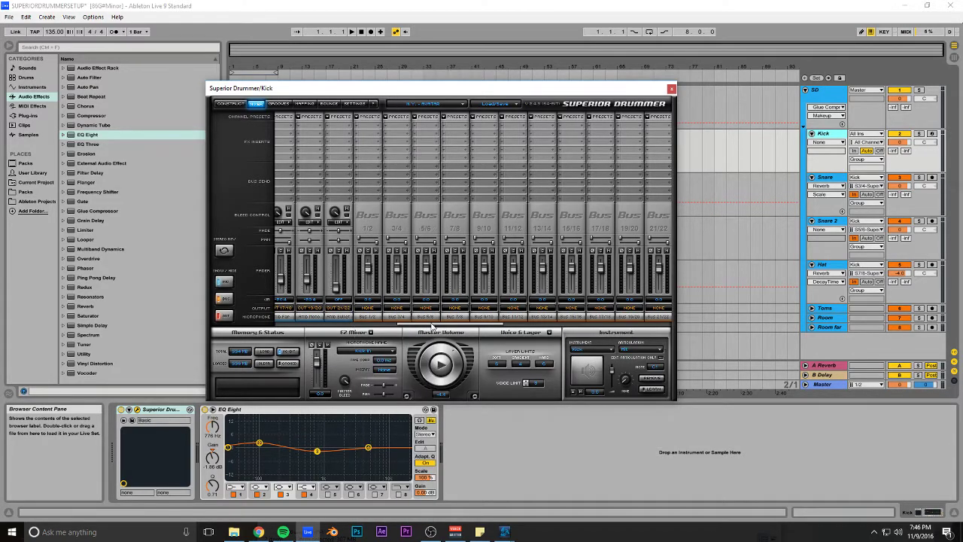
{"action": "left_click_drag", "start_coordinate": [458, 326], "coordinate": [298, 321]}
{"action": "left_click", "coordinate": [671, 89]}
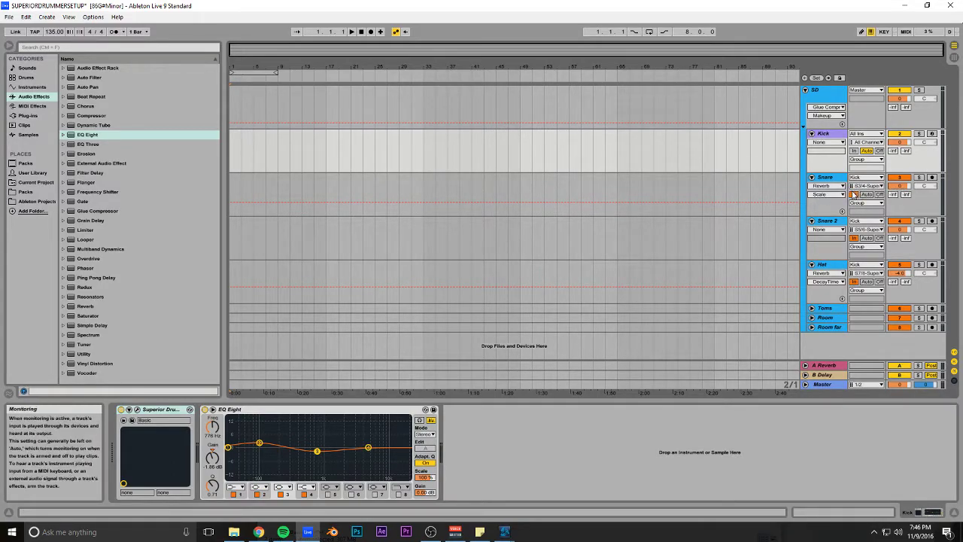
{"action": "key", "text": "alt+Tab"}
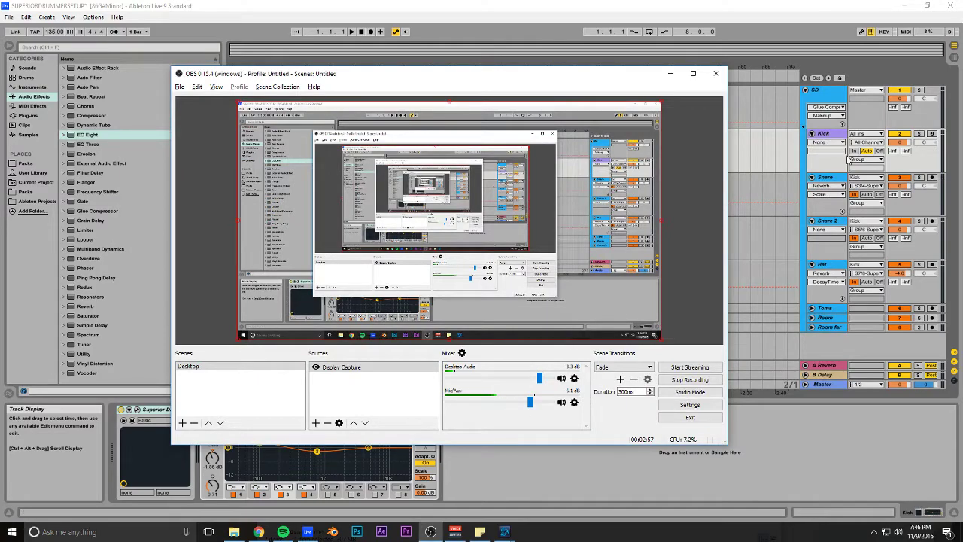
{"action": "key", "text": "alt+Tab"}
{"action": "left_click", "coordinate": [867, 186]}
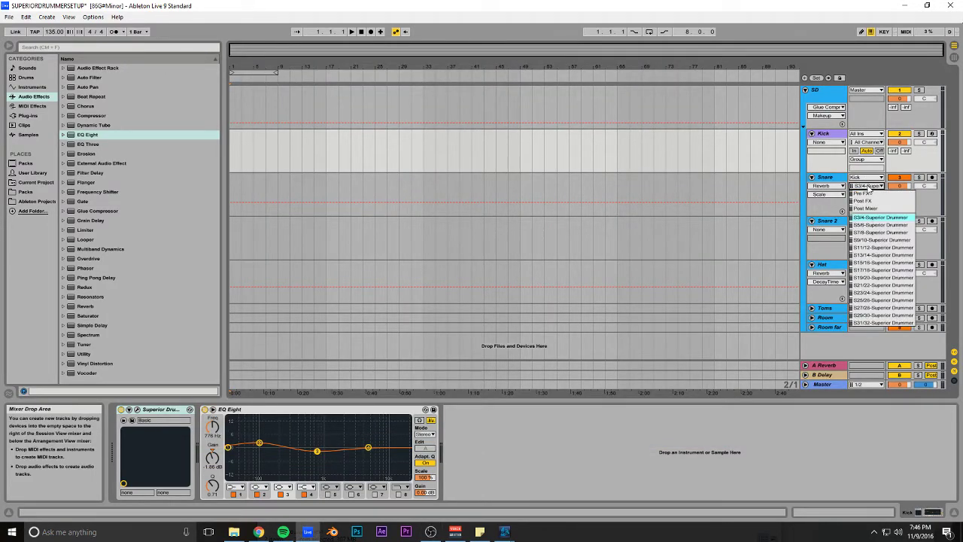
{"action": "left_click", "coordinate": [871, 201]}
{"action": "left_click", "coordinate": [880, 194]}
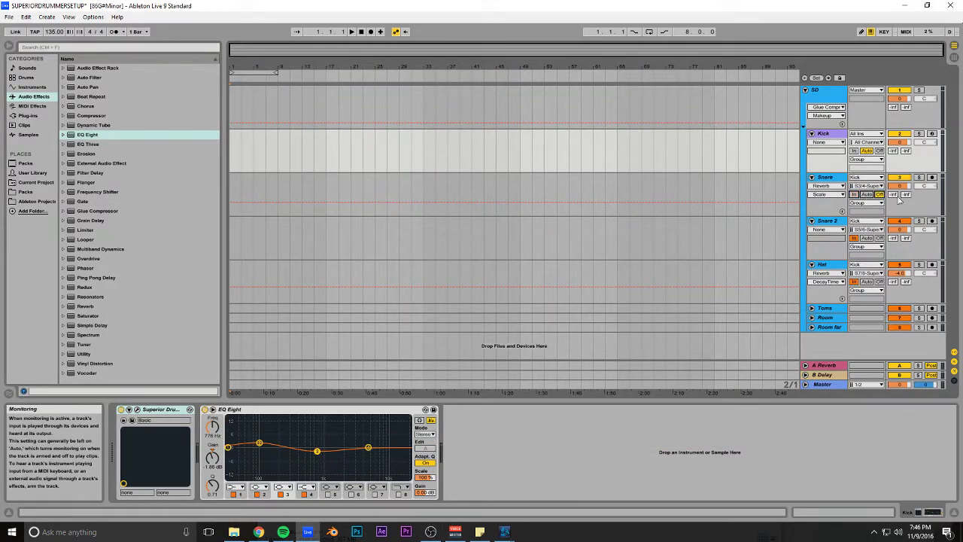
{"action": "left_click", "coordinate": [853, 194]}
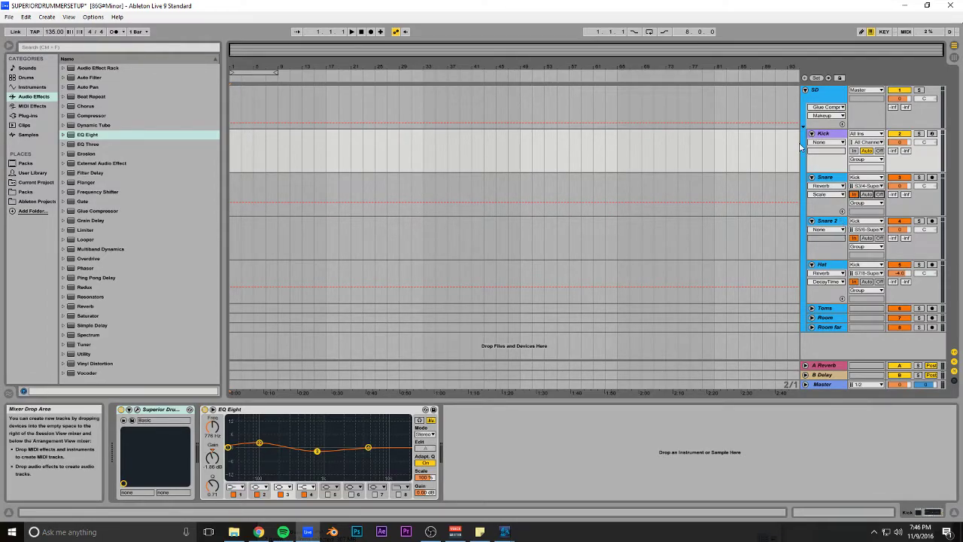
Step: Fold the Kick, Snare and Hat tracks so each shows as a single row in the SD group
{"action": "left_click", "coordinate": [806, 90]}
{"action": "left_click", "coordinate": [806, 90]}
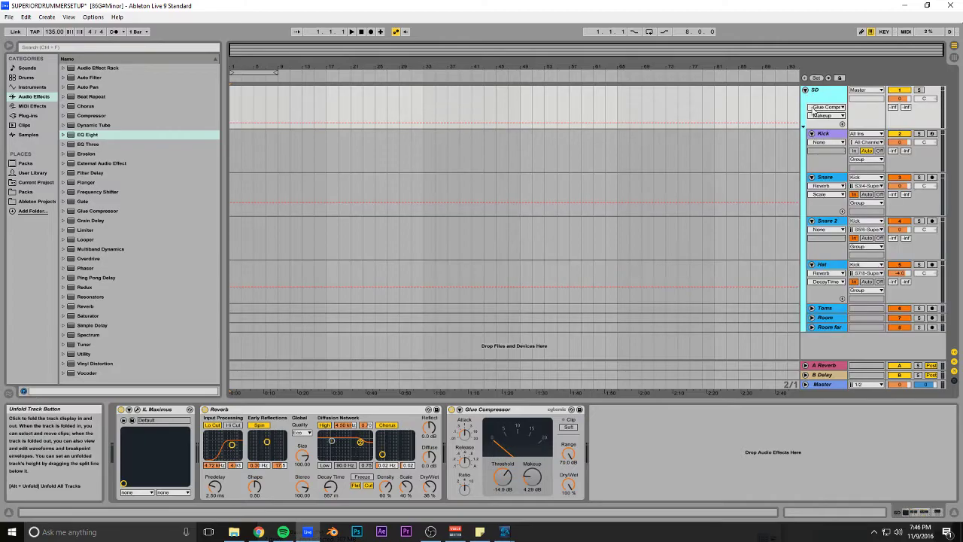
{"action": "left_click", "coordinate": [810, 133]}
{"action": "left_click", "coordinate": [811, 143]}
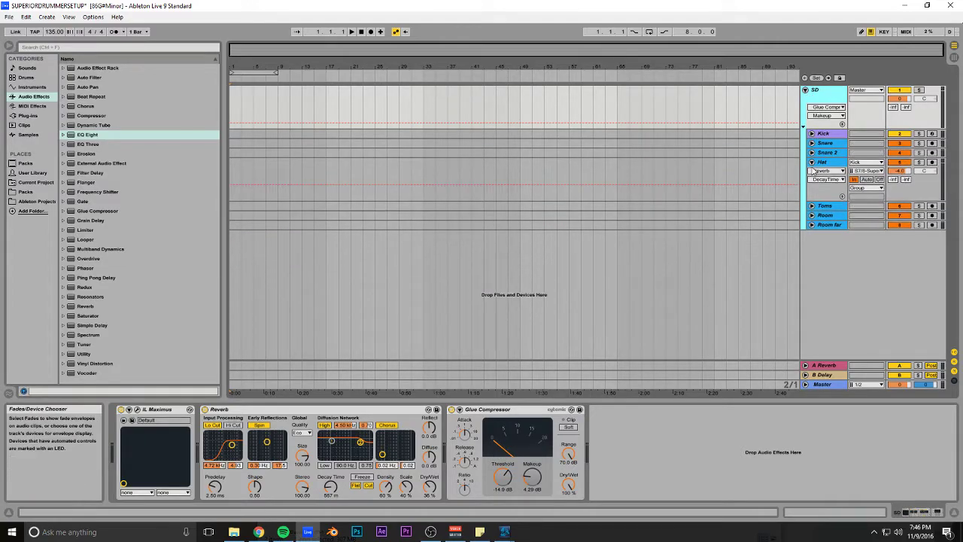
{"action": "left_click", "coordinate": [811, 163]}
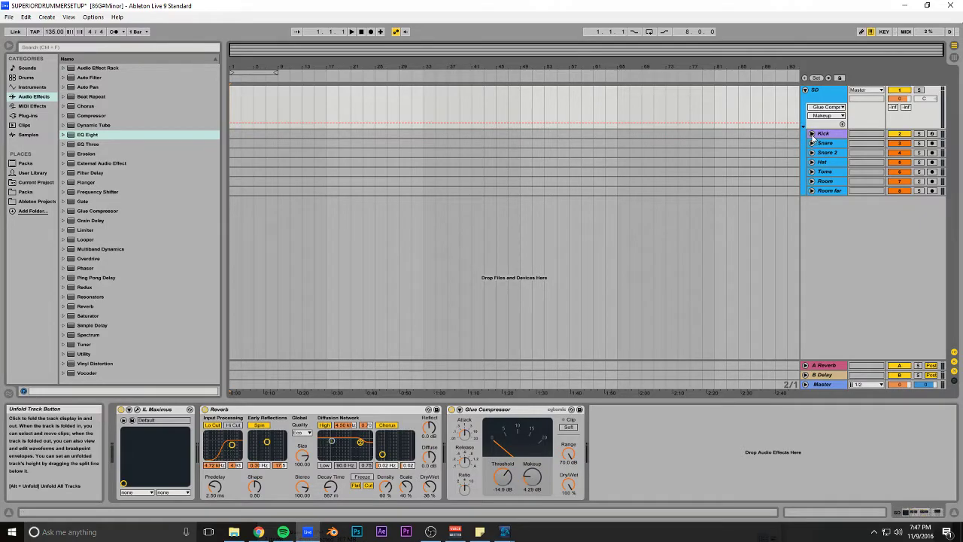
Step: Unfold Kick, insert an empty MIDI clip over bars 1–9 with Ctrl+Shift+M, and open it
{"action": "left_click", "coordinate": [812, 134]}
{"action": "left_click", "coordinate": [811, 134]}
{"action": "left_click", "coordinate": [813, 134]}
{"action": "left_click_drag", "start_coordinate": [232, 150], "coordinate": [275, 153]}
{"action": "key", "text": "ctrl+shift+m"}
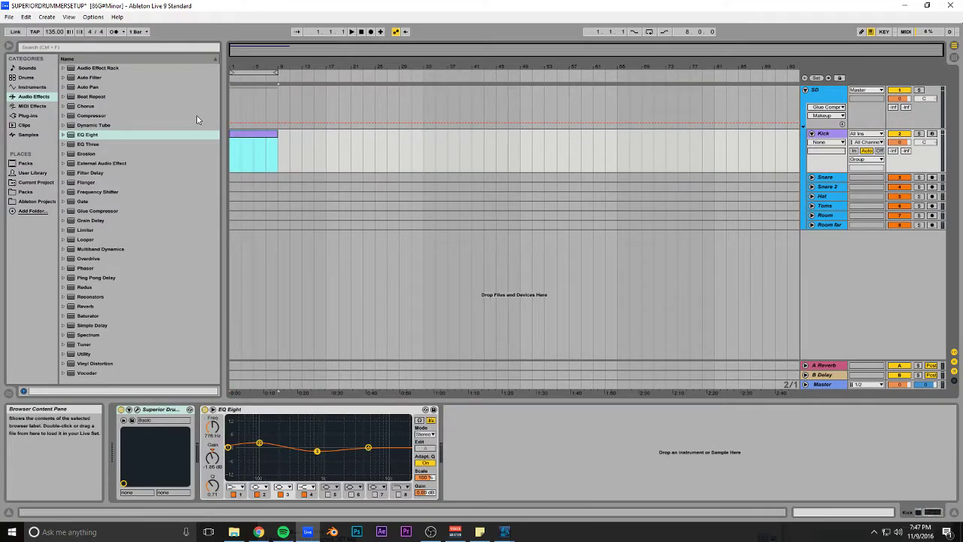
{"action": "double_click", "coordinate": [243, 135]}
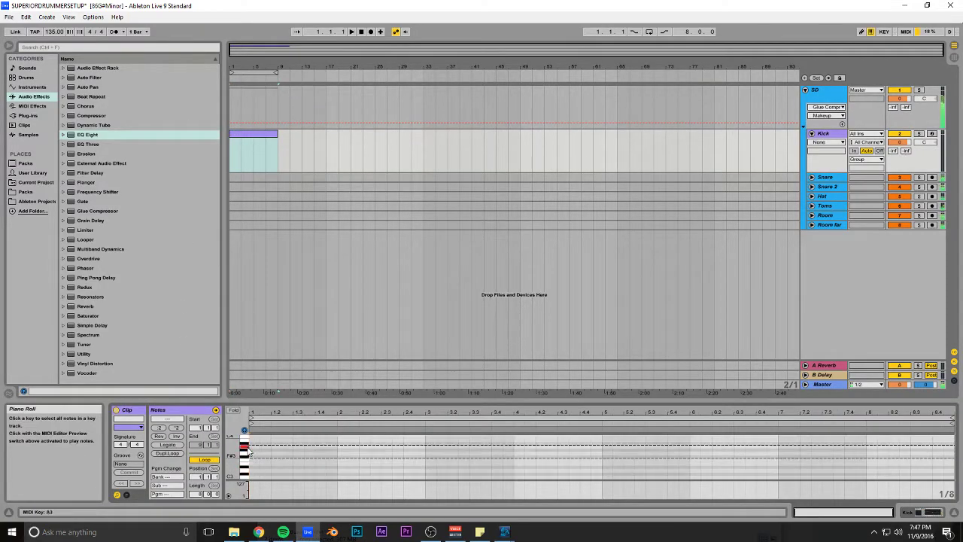